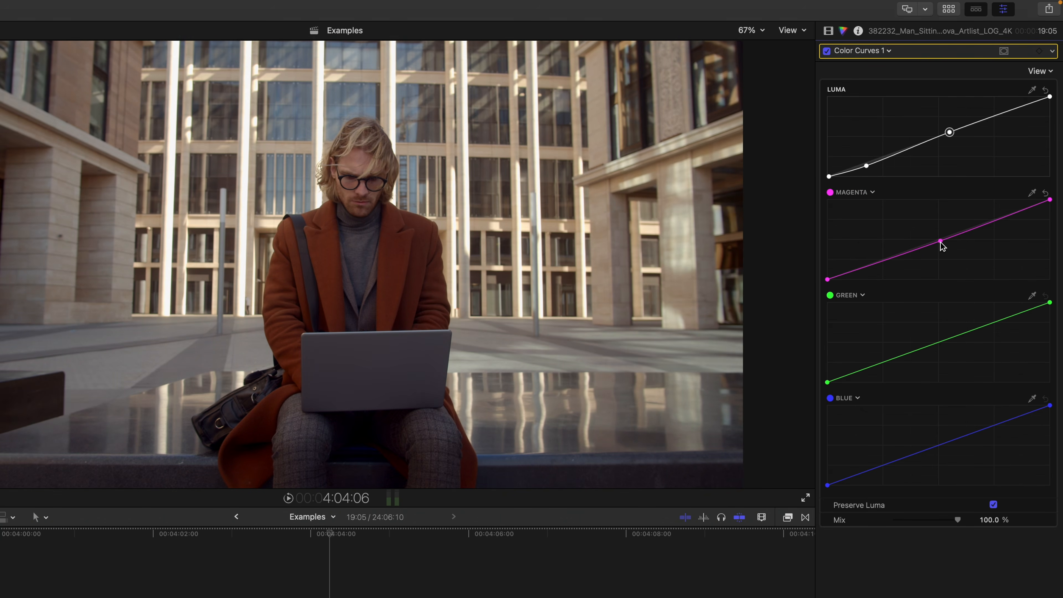
# Step: Compare the laptop shot with and without the Color Curves 1 correction
pyautogui.click(827, 51)
pyautogui.click(827, 51)
pyautogui.click(827, 50)
pyautogui.click(826, 51)
pyautogui.click(827, 51)
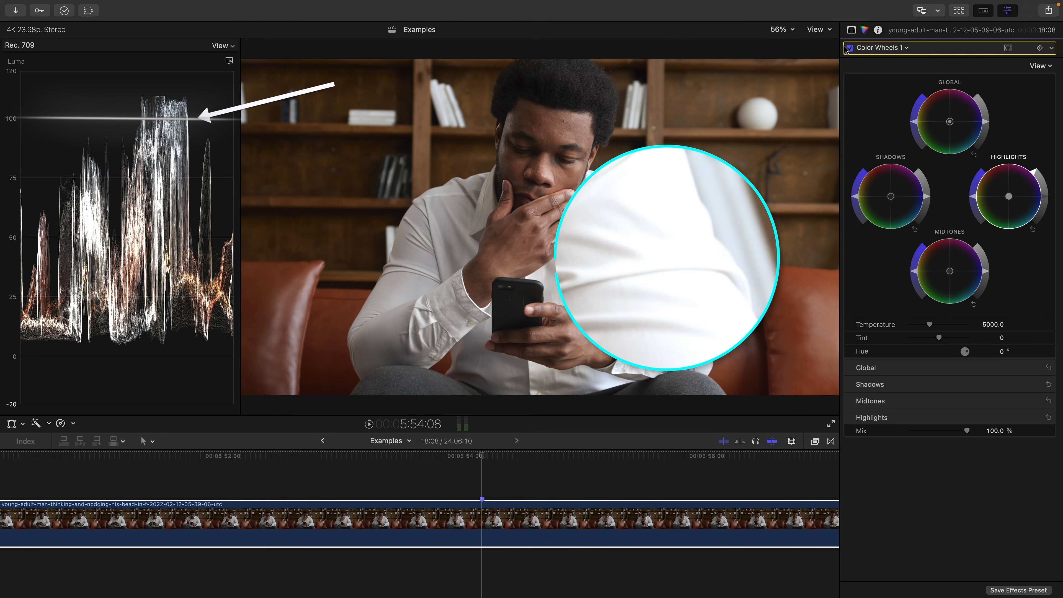
# Step: Compare the white shirt's highlights and the waveform with and without the Color Wheels 1 correction
pyautogui.click(848, 47)
pyautogui.click(849, 48)
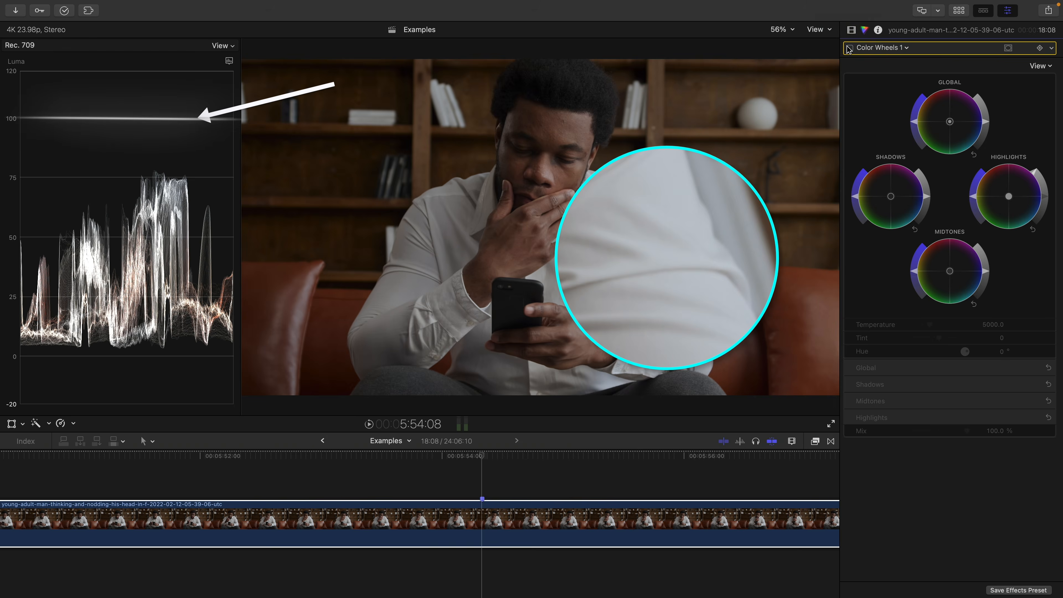
pyautogui.click(849, 48)
pyautogui.click(849, 47)
pyautogui.click(849, 48)
pyautogui.click(849, 47)
pyautogui.click(849, 47)
pyautogui.click(848, 47)
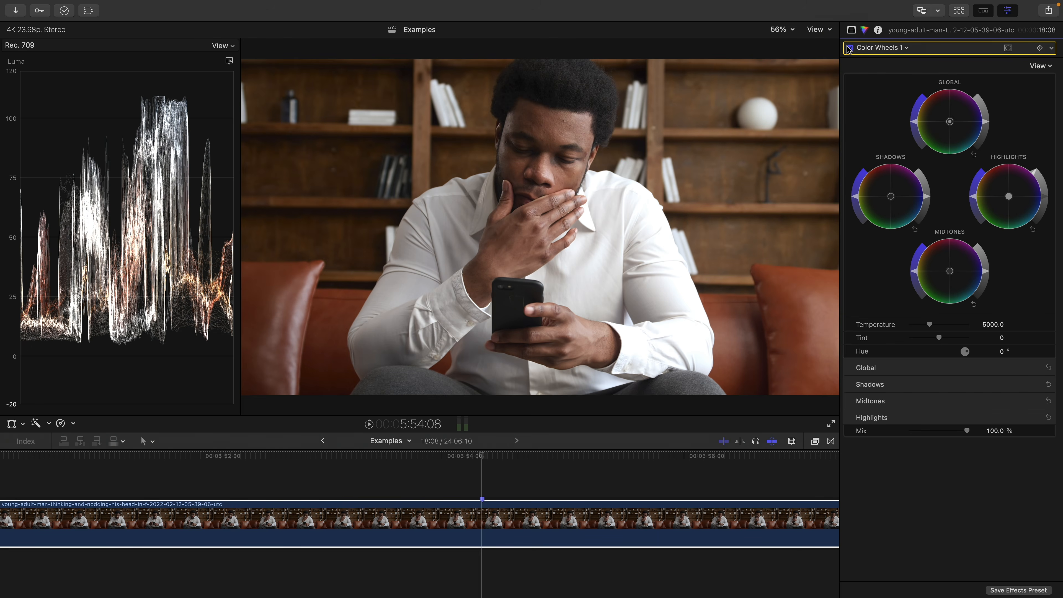
# Step: Reset the highlights in Color Wheels 1, lower the shadows brightness, and compare the shot with and without the correction
pyautogui.click(1032, 229)
pyautogui.moveTo(924, 196); pyautogui.dragTo(923, 205)
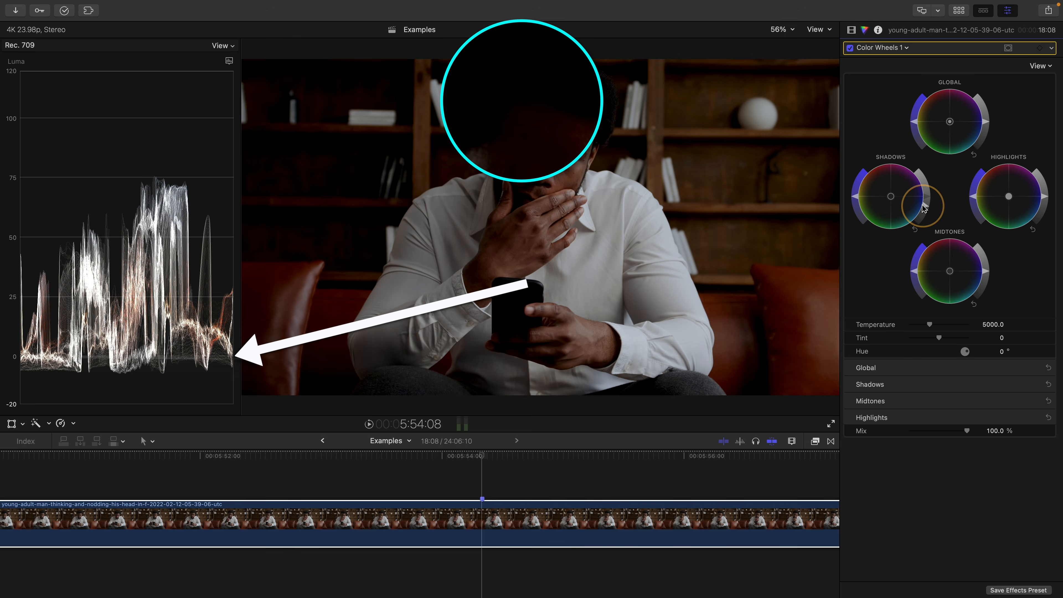
pyautogui.click(850, 48)
pyautogui.click(849, 48)
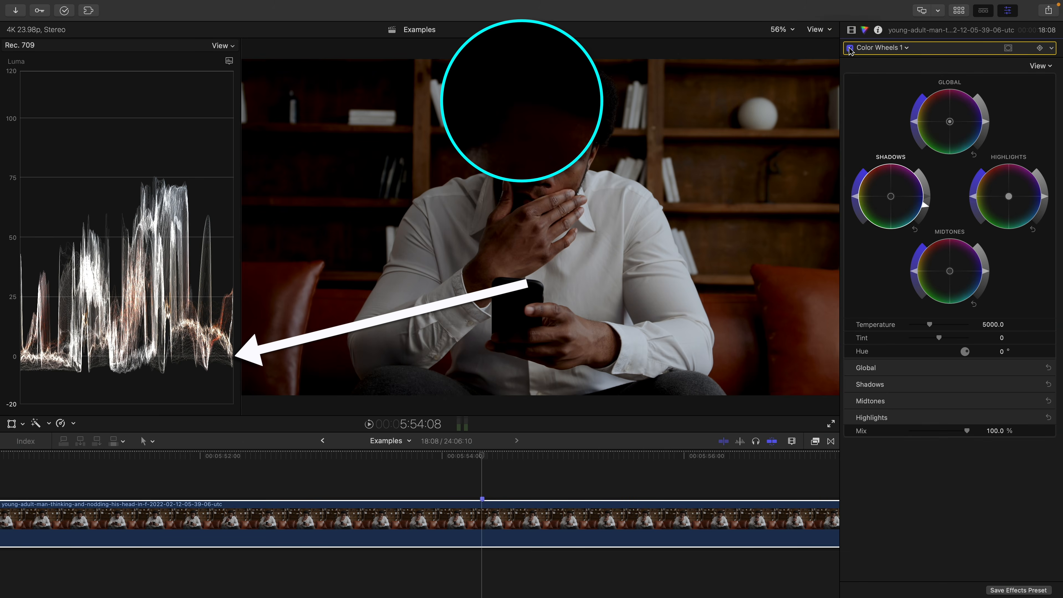
pyautogui.click(849, 49)
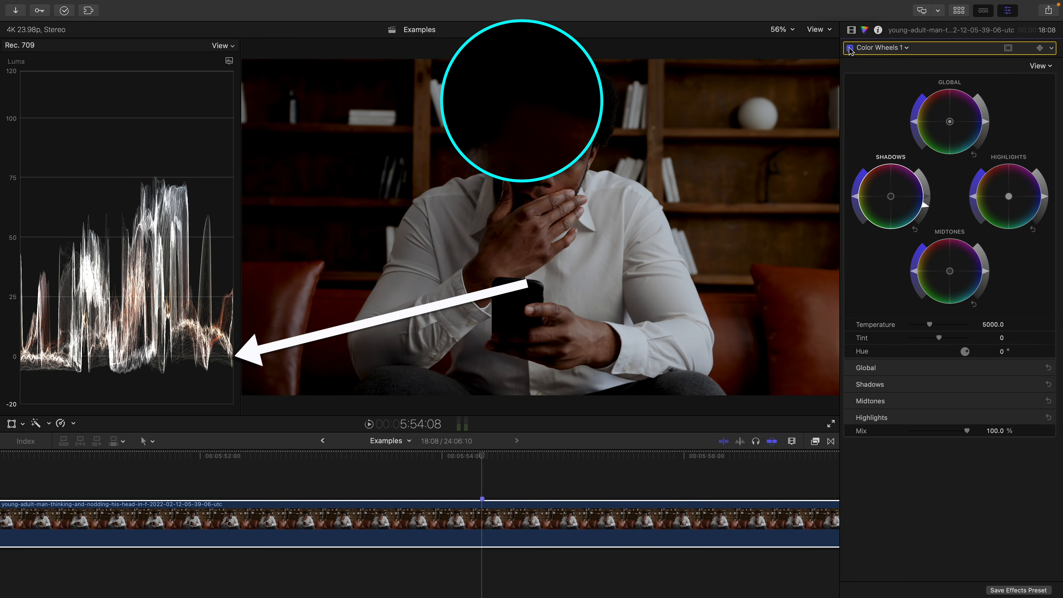
pyautogui.click(849, 48)
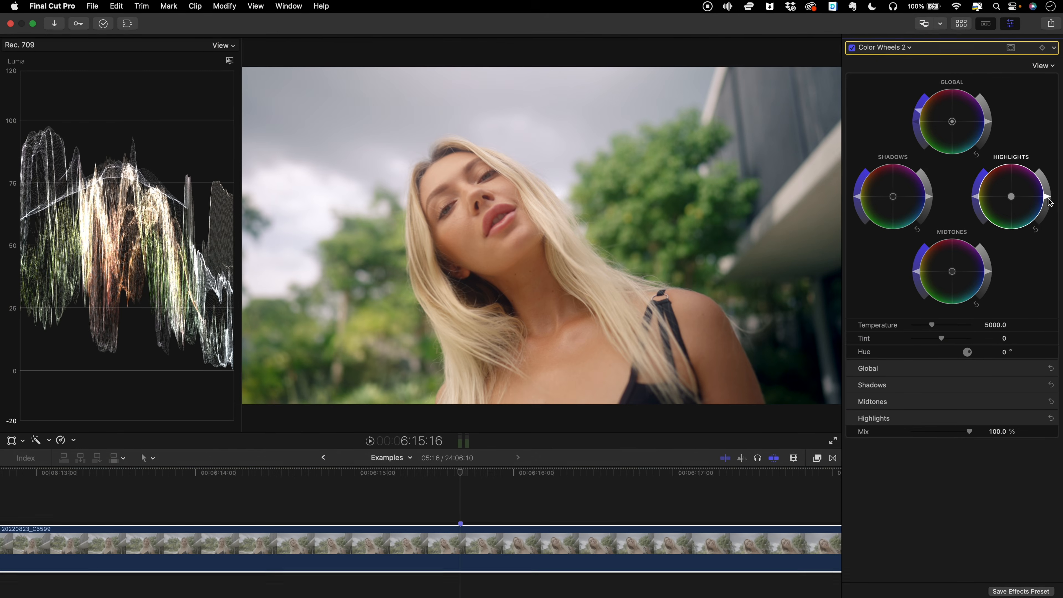
# Step: Raise the highlights brightness in Color Wheels 2 on the clip of the blonde woman
pyautogui.moveTo(1054, 197); pyautogui.dragTo(1050, 182)
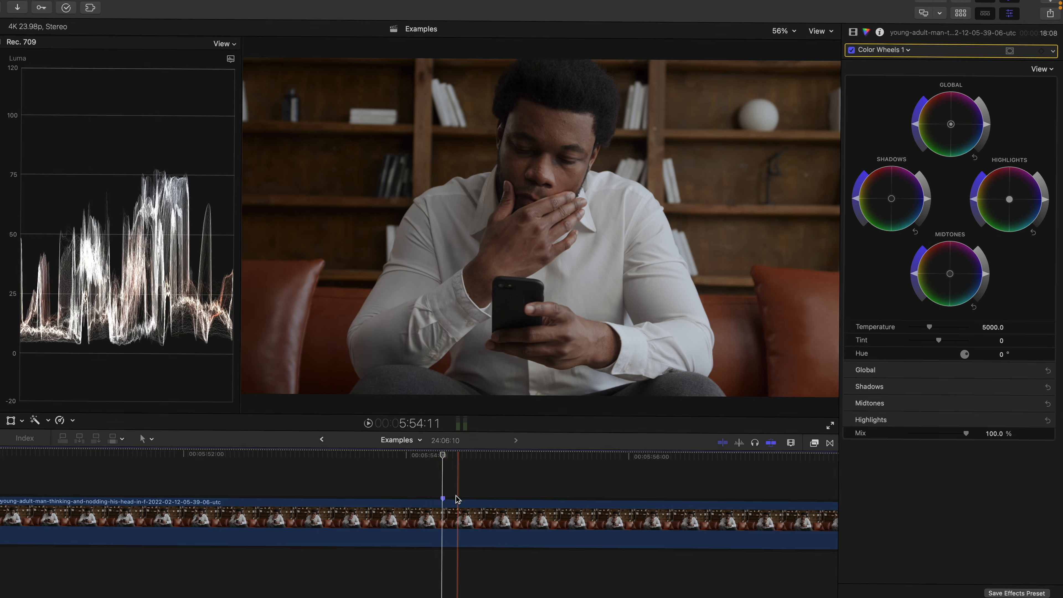
# Step: Turn on the Luma range check in the viewer for the clip of the man with the phone
pyautogui.click(424, 526)
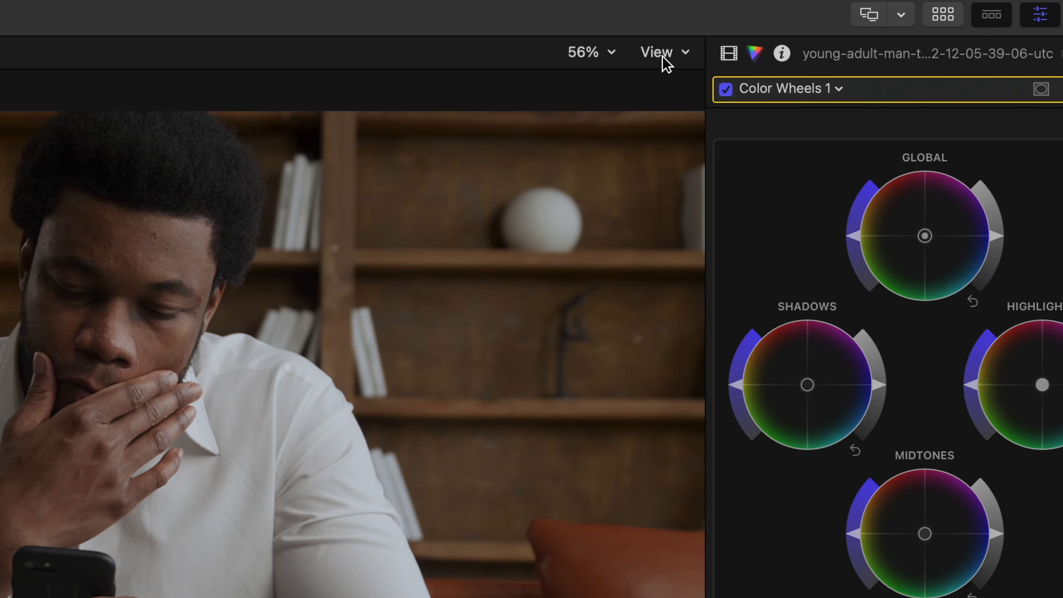
pyautogui.click(665, 62)
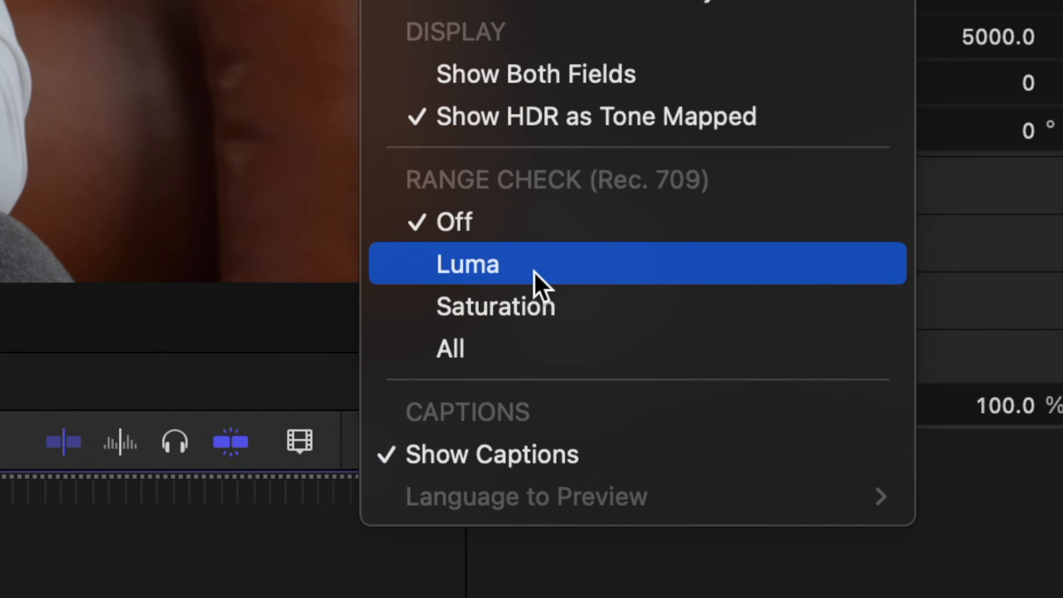
pyautogui.click(535, 276)
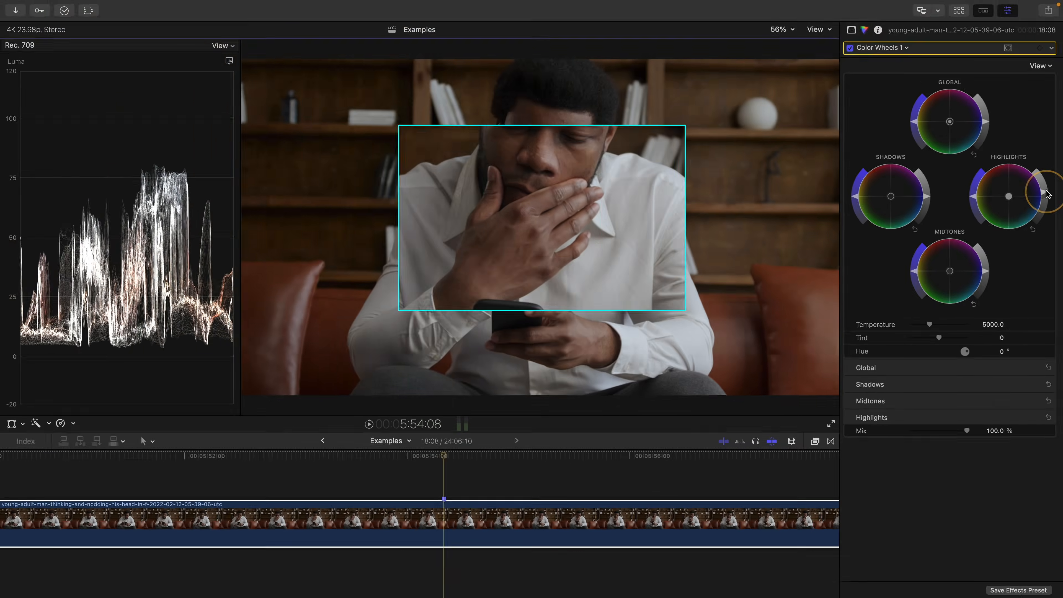
# Step: Raise the highlights brightness strongly in Color Wheels 1 on the clip of the man with the phone
pyautogui.moveTo(1046, 191); pyautogui.dragTo(1042, 157)
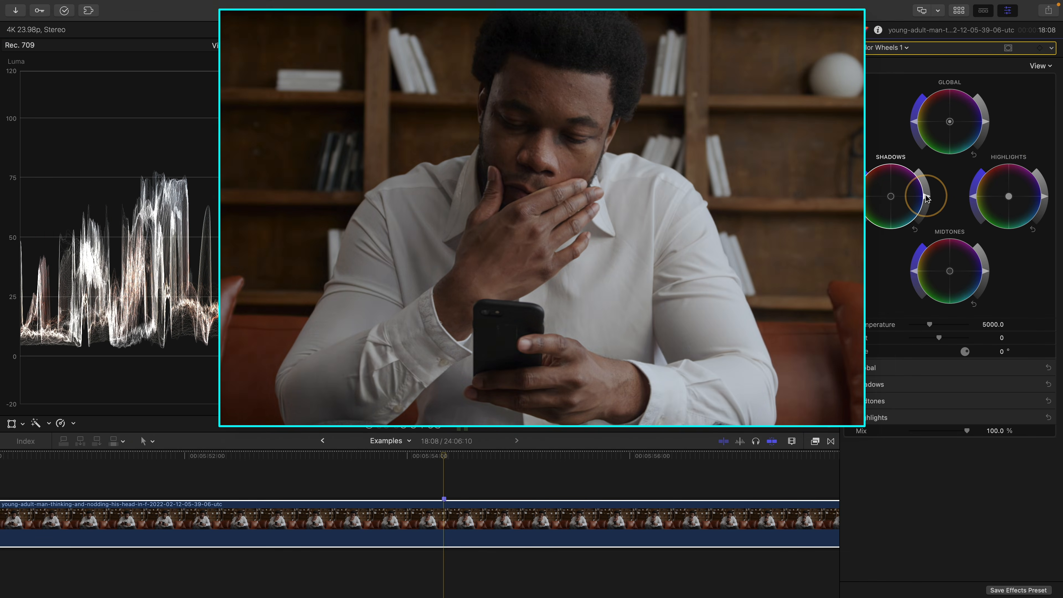
pyautogui.moveTo(1053, 205); pyautogui.dragTo(1049, 160)
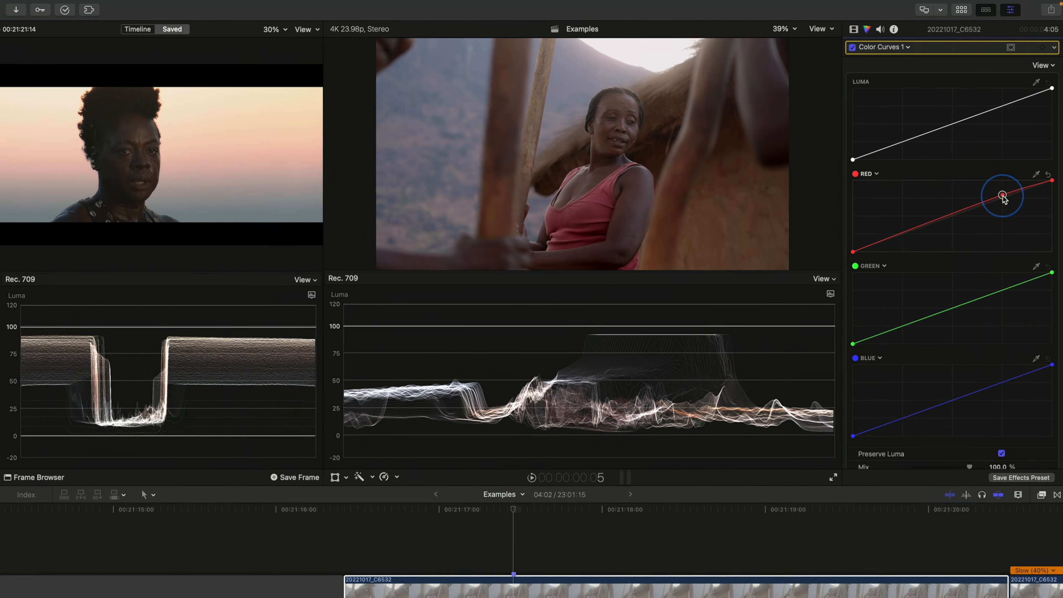
# Step: Adjust Color Curves 1 by raising red highlights, lowering red shadows, slightly lowering blue highlights with a shadow point, and adding a green midpoint
pyautogui.moveTo(1003, 196)
pyautogui.mouseDown()
pyautogui.moveTo(989, 201)
pyautogui.moveTo(1004, 191)
pyautogui.mouseUp()
pyautogui.moveTo(900, 233); pyautogui.dragTo(893, 240)
pyautogui.click(1013, 386)
pyautogui.click(893, 430)
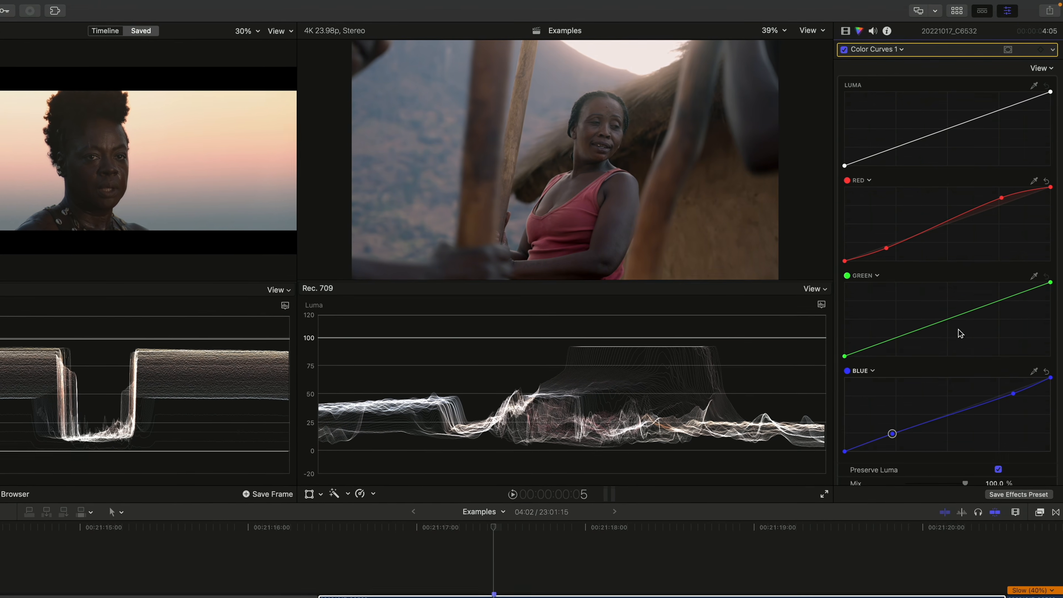
pyautogui.click(949, 320)
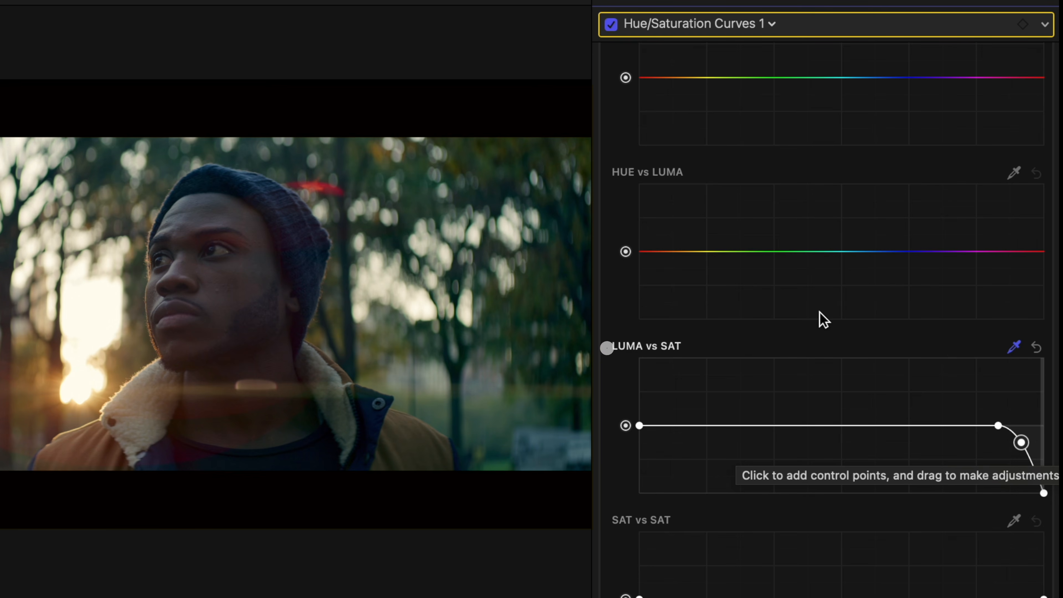
# Step: Sample the dark beanie for the Luma vs Sat curve and desaturate the shadows with a gradual roll-off, comparing it with the original
pyautogui.moveTo(204, 182); pyautogui.dragTo(202, 183)
pyautogui.moveTo(639, 426); pyautogui.dragTo(639, 493)
pyautogui.click(714, 425)
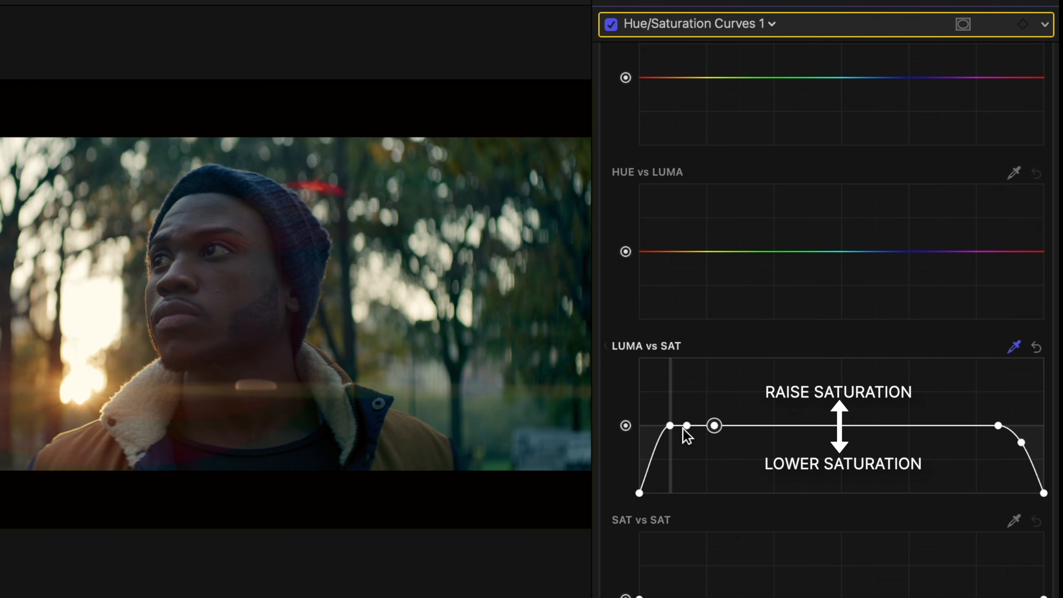
pyautogui.moveTo(672, 427); pyautogui.dragTo(665, 466)
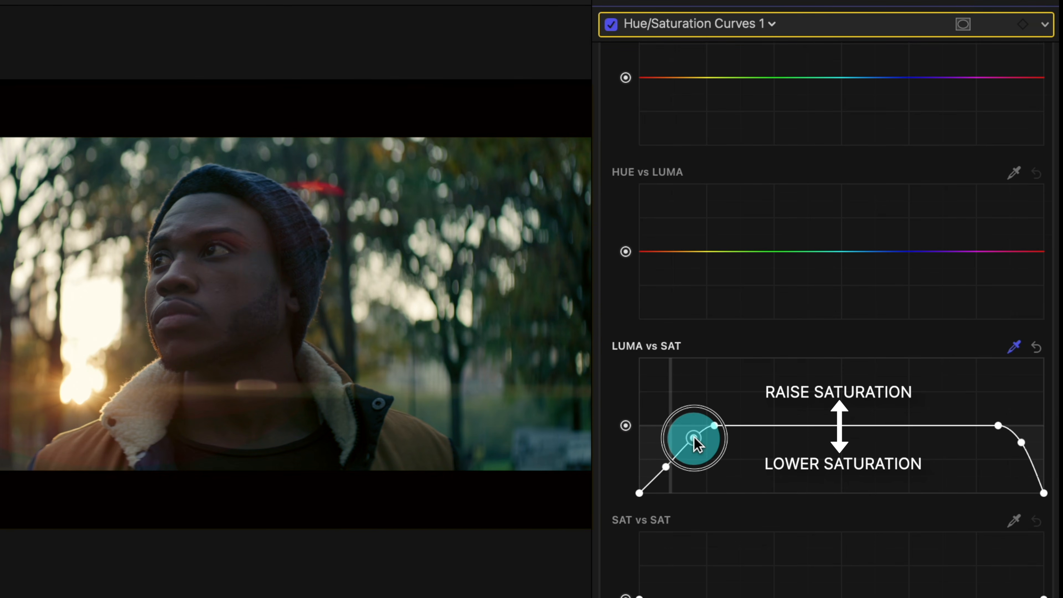
pyautogui.click(666, 467)
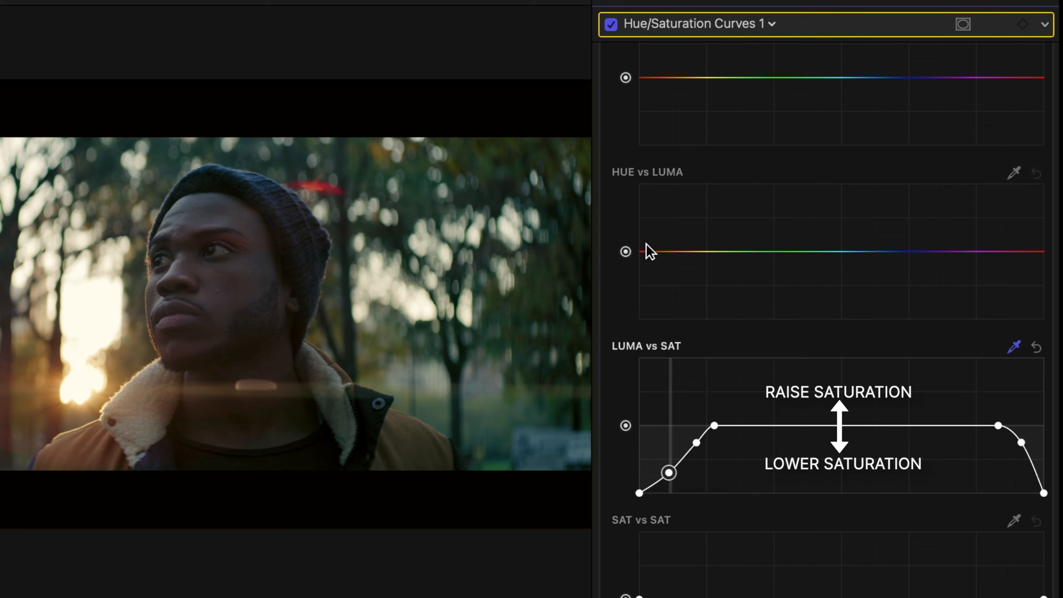
pyautogui.click(612, 26)
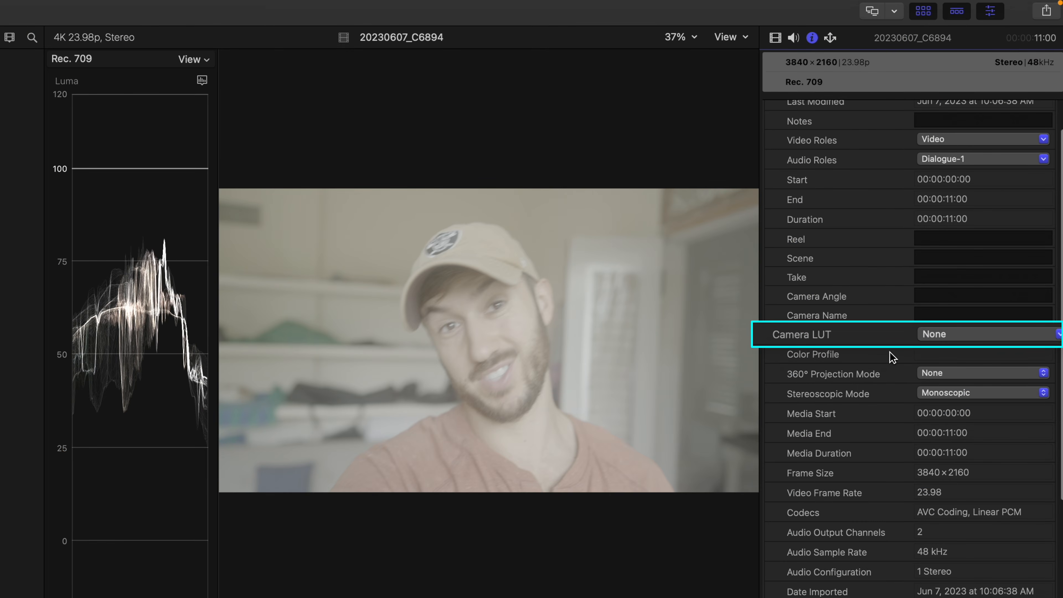
# Step: Set the clip's Camera LUT to Sony S-Log3/S-Gamut3.Cine and add the clip to the Examples timeline
pyautogui.click(961, 339)
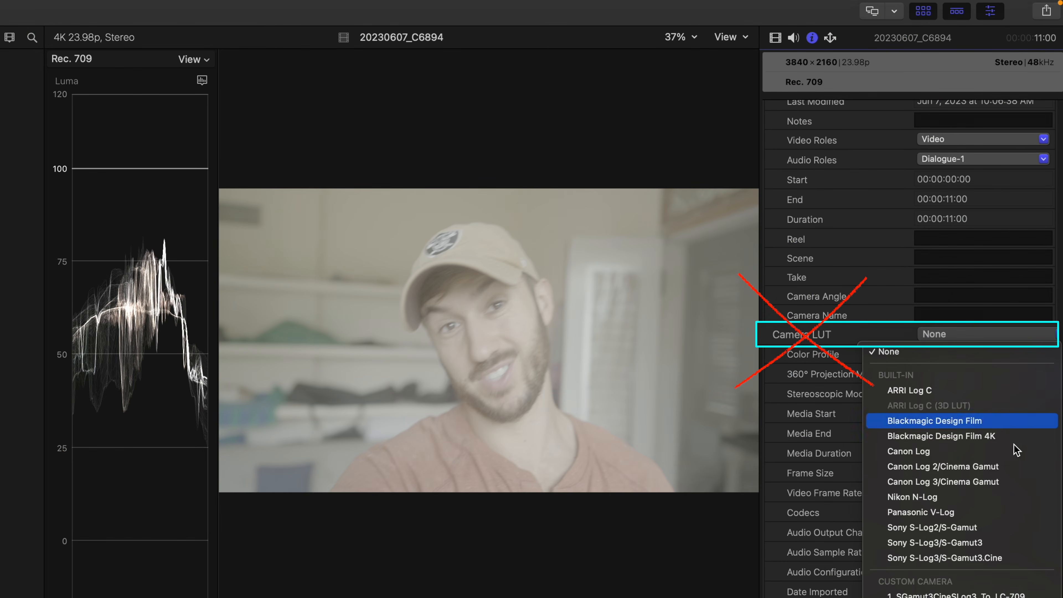
pyautogui.click(1013, 559)
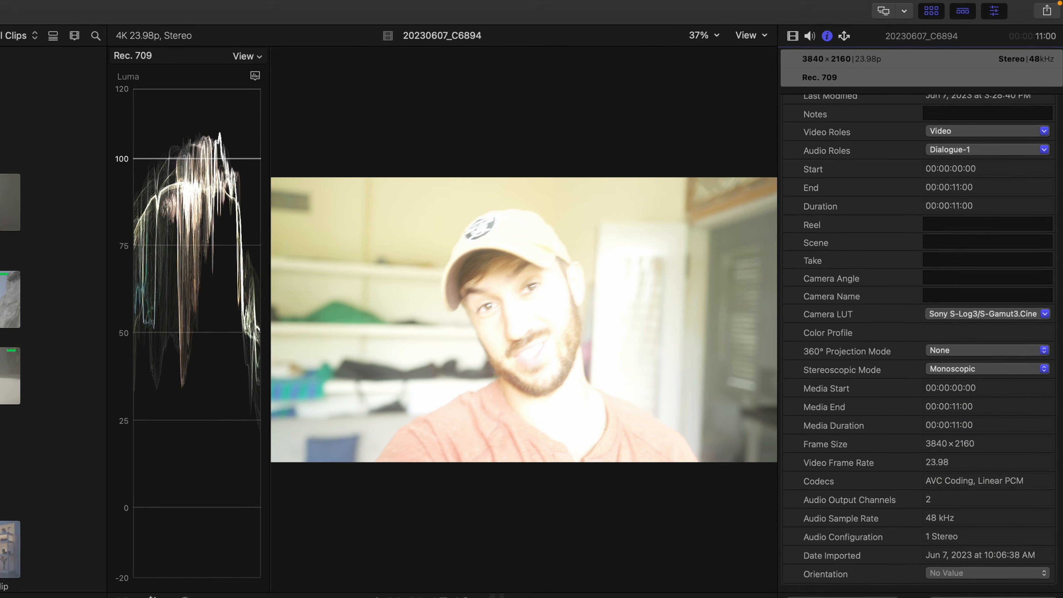
pyautogui.moveTo(59, 170); pyautogui.dragTo(531, 546)
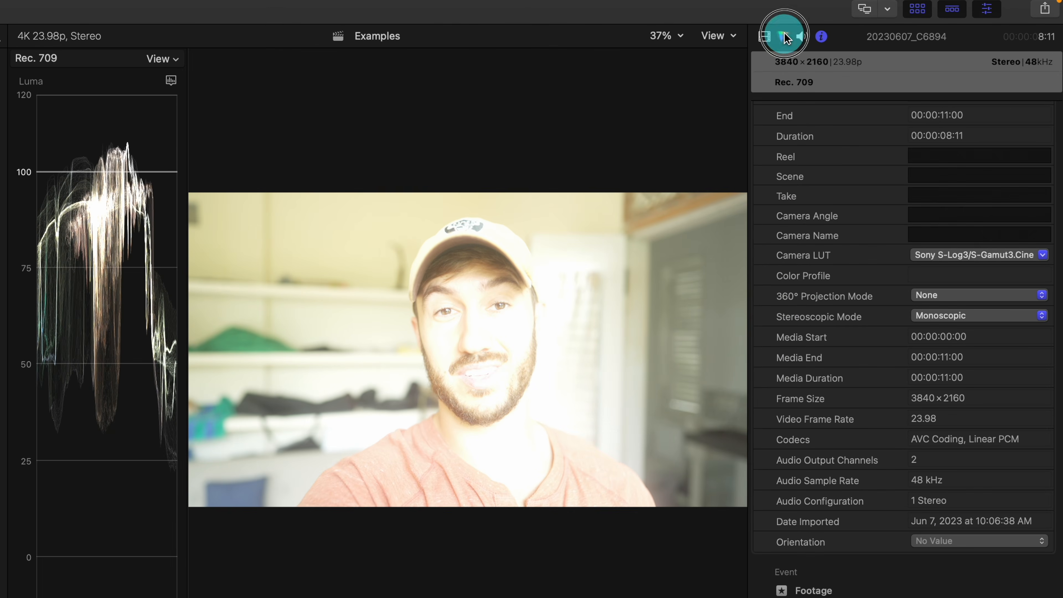
# Step: Darken the overexposed clip with a color wheels brightness adjustment
pyautogui.click(784, 37)
pyautogui.moveTo(1044, 273); pyautogui.dragTo(1033, 299)
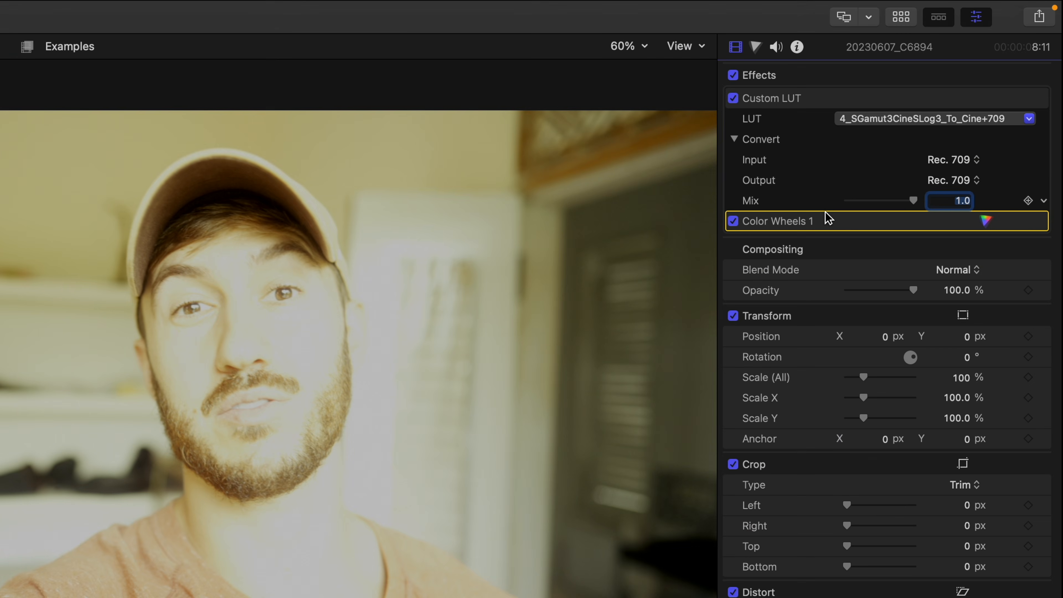
# Step: Move Color Wheels 1 above the Custom LUT in the effects order and open its color controls
pyautogui.moveTo(822, 219); pyautogui.dragTo(821, 101)
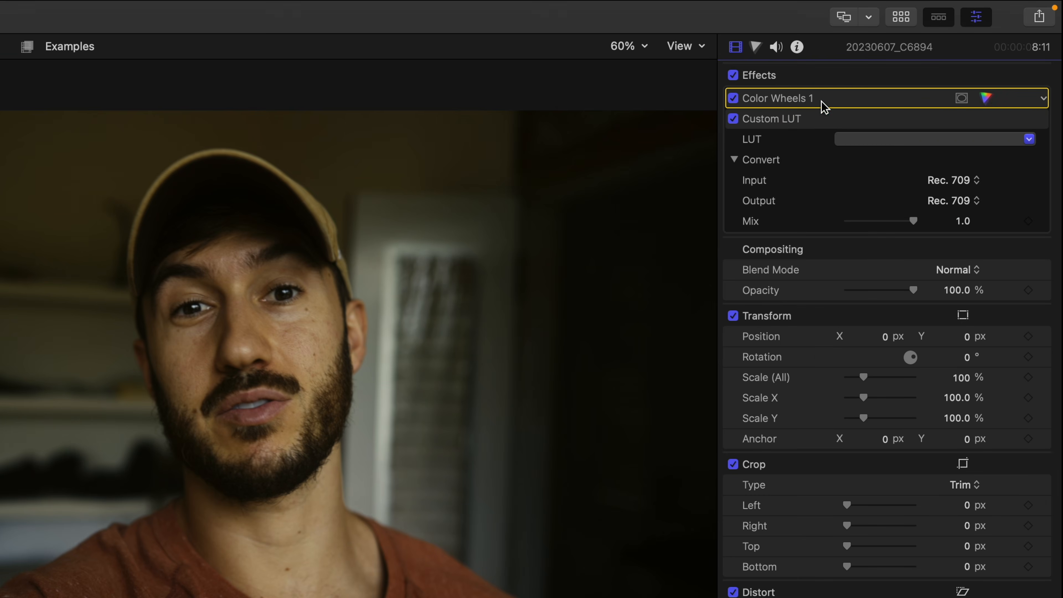
pyautogui.click(986, 98)
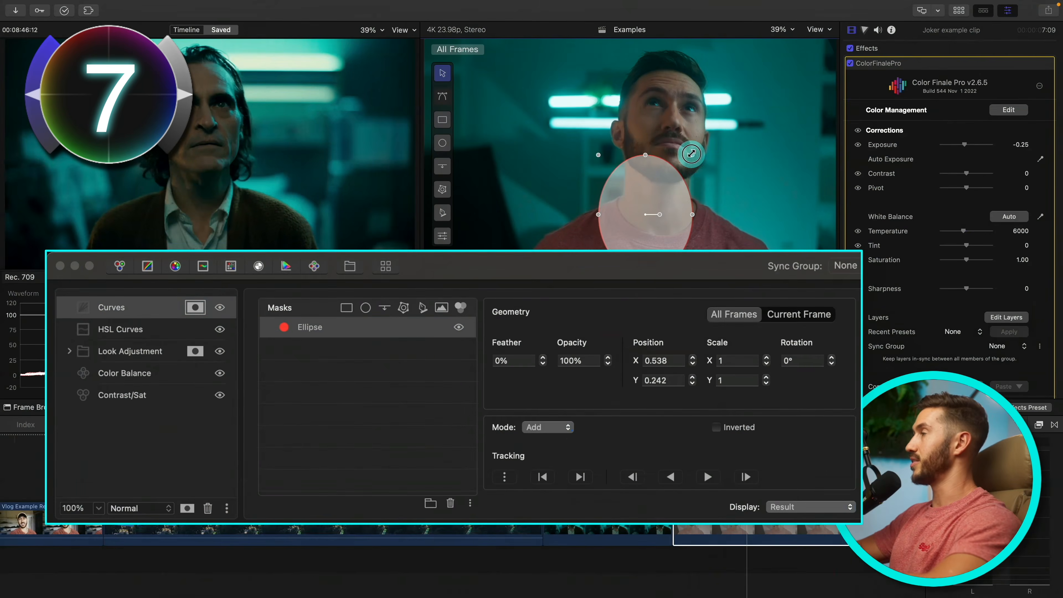
# Step: Enlarge the Ellipse mask of the Curves layer over the man in the red shirt
pyautogui.moveTo(691, 154); pyautogui.dragTo(733, 43)
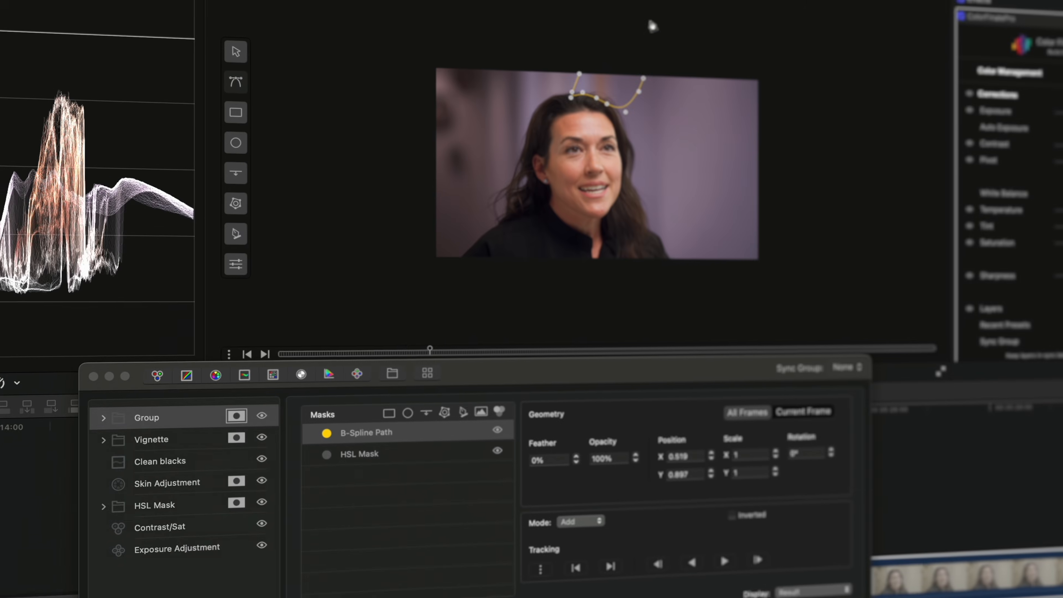
# Step: Add two more points to the B-Spline Path mask above the woman's head
pyautogui.click(668, 10)
pyautogui.click(592, 25)
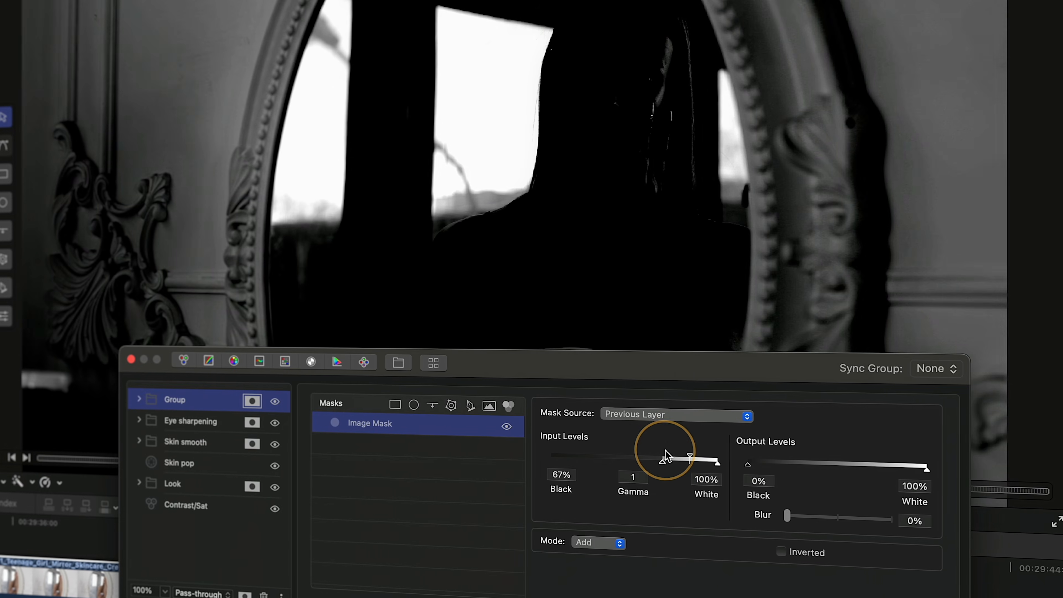
# Step: Set the Image Mask's input black level to 83% and shift its gamma handle toward the black end
pyautogui.moveTo(665, 465); pyautogui.dragTo(691, 462)
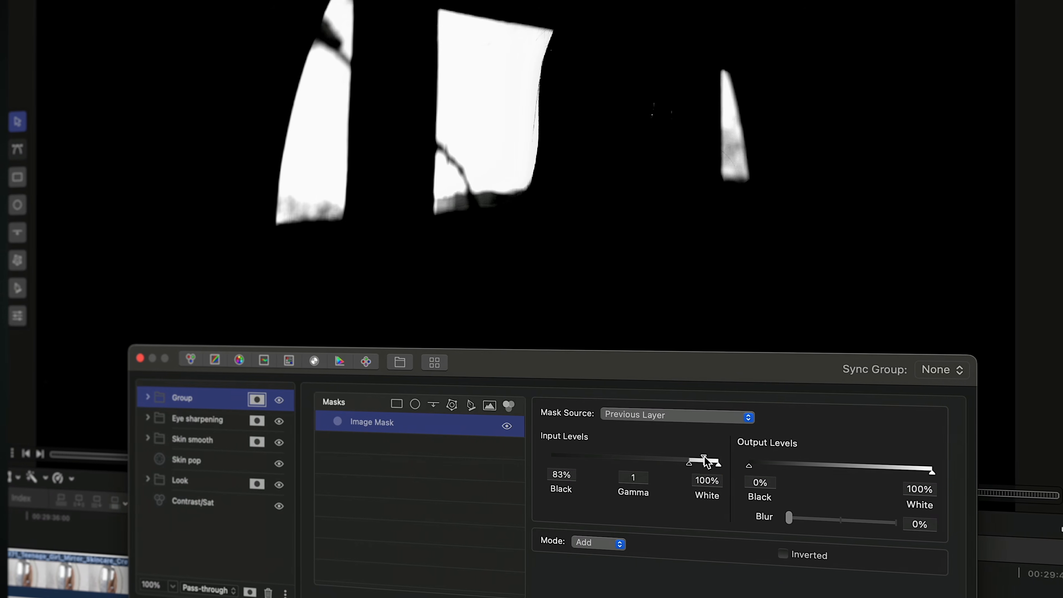
pyautogui.moveTo(706, 463); pyautogui.dragTo(690, 460)
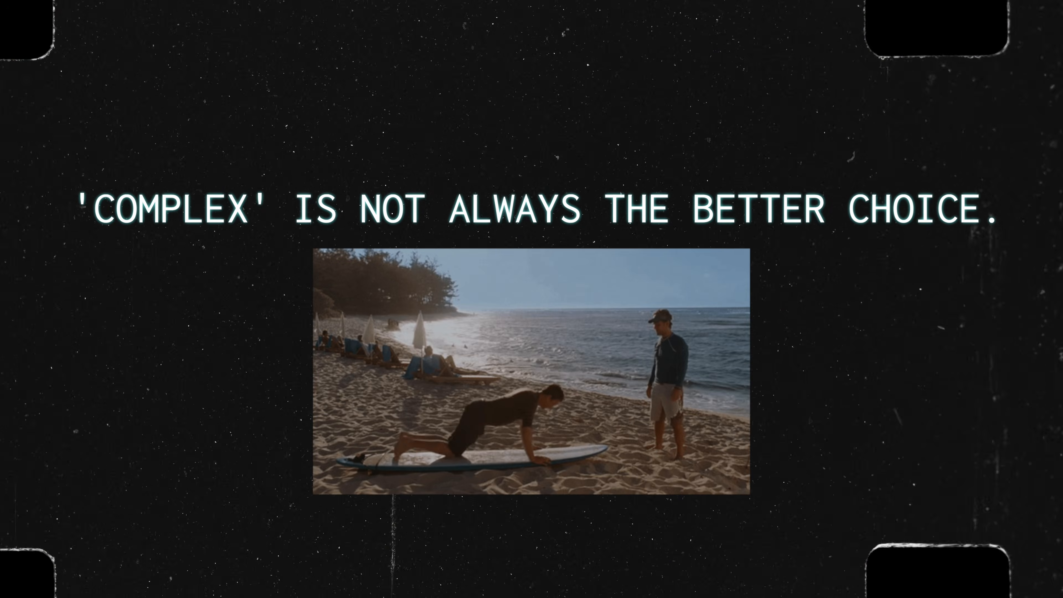